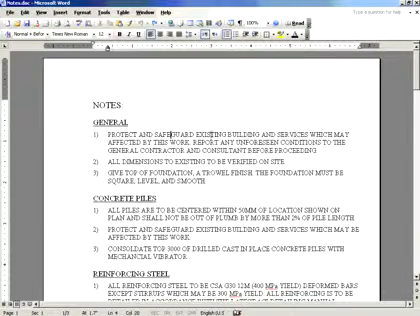
# Set the word EXISTING in the first note to the CountryBlueprint font.
pyautogui.doubleClick(210, 133)
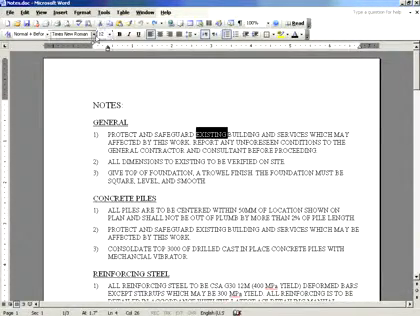
pyautogui.click(102, 34)
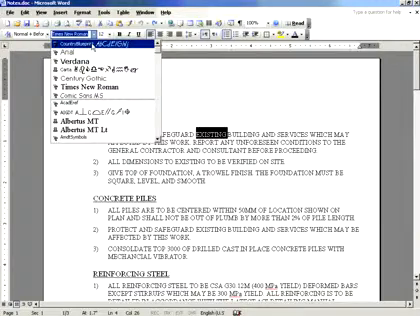
pyautogui.click(80, 44)
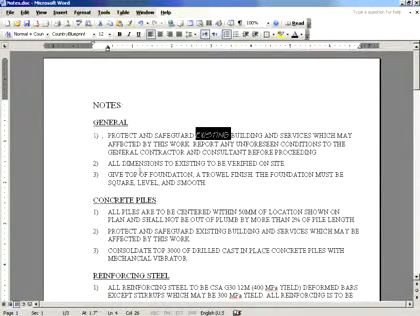
pyautogui.click(155, 161)
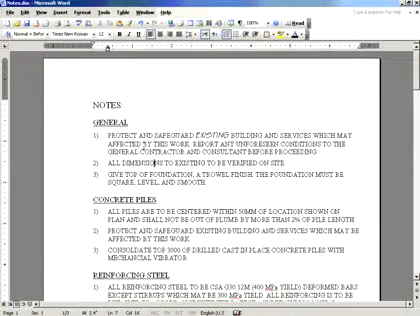
# Select the whole Word document's text so it can be copied.
pyautogui.hotkey('ctrl', 'a')
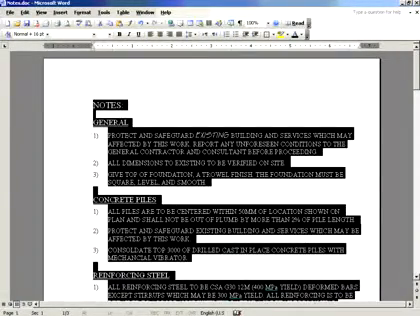
pyautogui.click(78, 101)
# Switch to Stadium Plan.dwg and define a new MText box by its two corners.
pyautogui.click(232, 302)
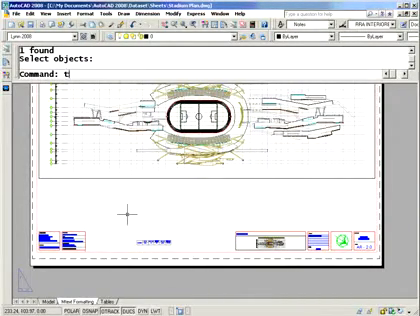
pyautogui.press('Return')
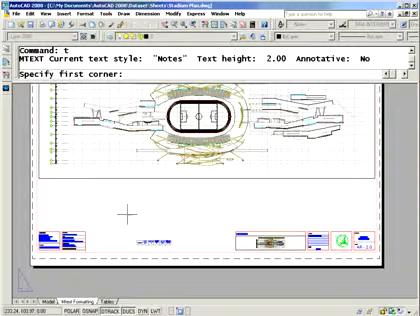
pyautogui.click(40, 183)
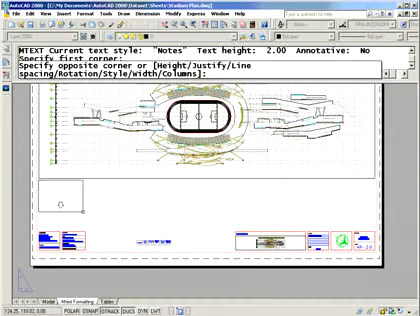
pyautogui.click(93, 222)
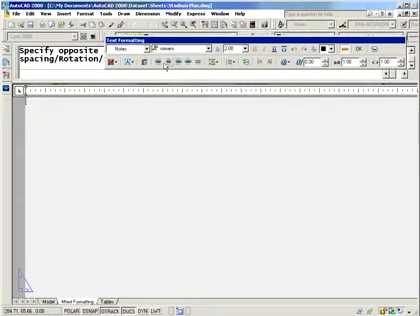
# Paste the copied Word notes into the MText box and check EXISTING kept its font.
pyautogui.rightClick(131, 110)
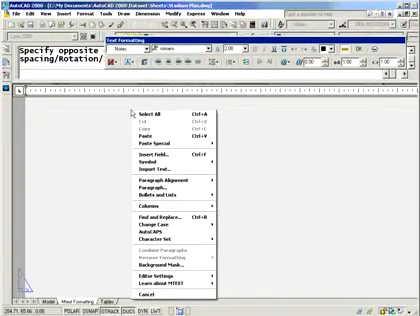
pyautogui.click(150, 136)
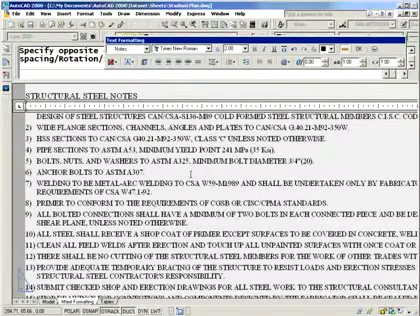
pyautogui.scroll(5, 210, 200)
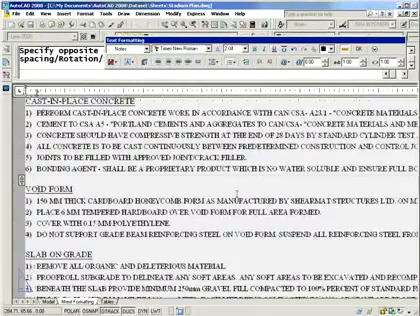
pyautogui.scroll(5, 210, 200)
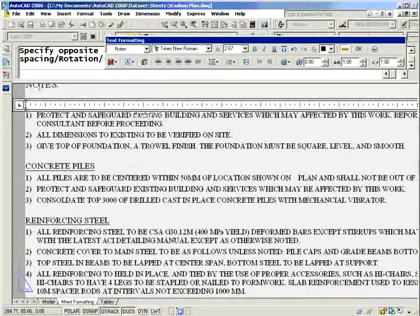
pyautogui.doubleClick(150, 115)
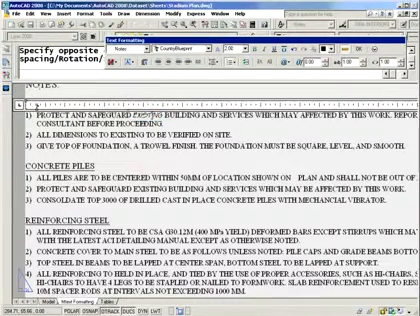
pyautogui.hotkey('ctrl', 'z')
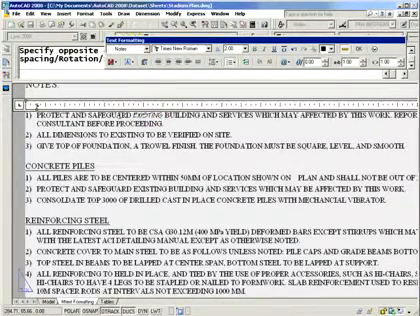
# Set the notes to dynamic auto-height columns and place the MText on the sheet.
pyautogui.click(130, 63)
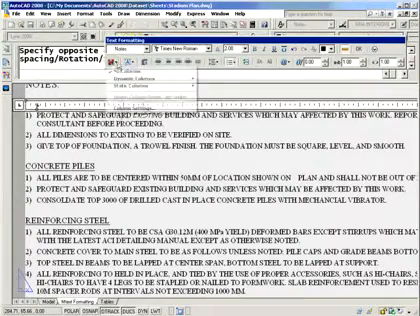
pyautogui.moveTo(145, 79)
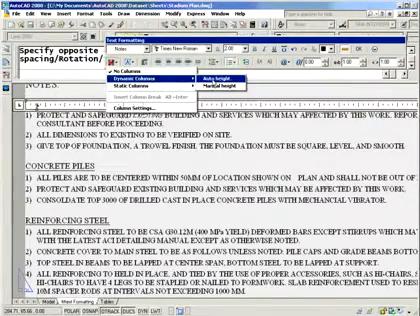
pyautogui.click(215, 78)
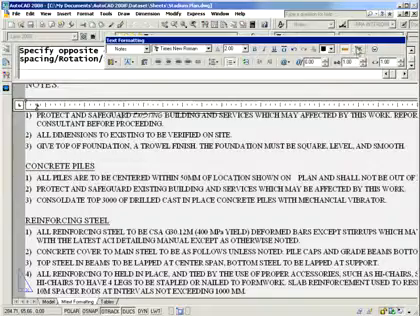
pyautogui.click(378, 62)
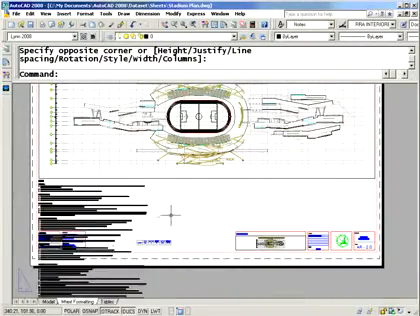
pyautogui.scroll(2, 170, 215)
# Shorten the notes with the bottom grip so they split into side-by-side columns.
pyautogui.click(148, 172)
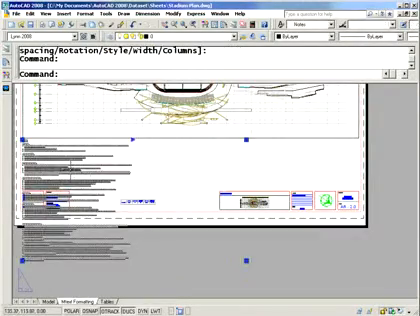
pyautogui.click(247, 260)
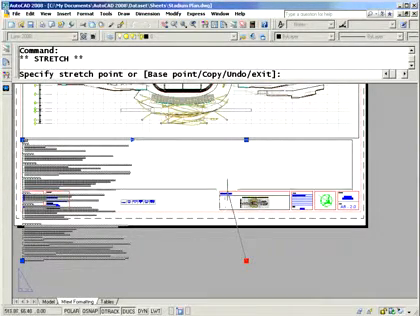
pyautogui.click(226, 188)
pyautogui.press('Escape')
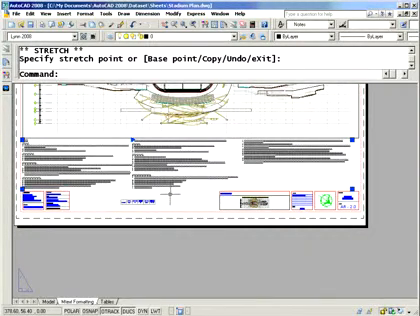
pyautogui.press('Escape')
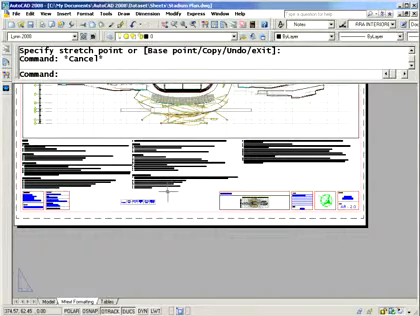
pyautogui.write('spe')
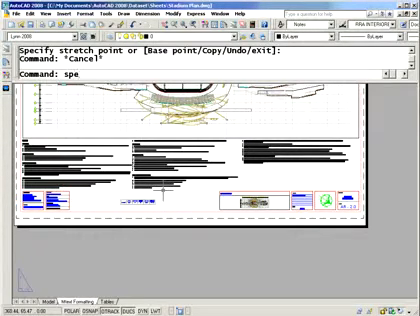
pyautogui.write('ll')
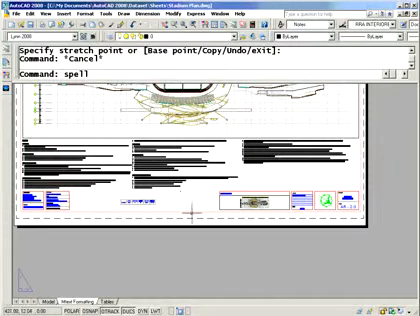
# Run SPELL limited to Selected objects, pick the notes MText, and start the check.
pyautogui.press('Return')
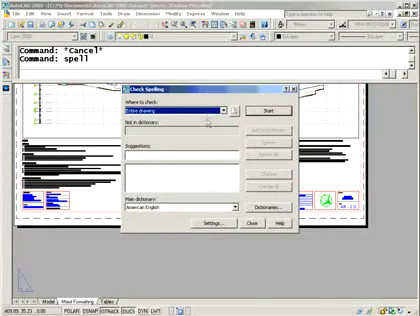
pyautogui.click(224, 110)
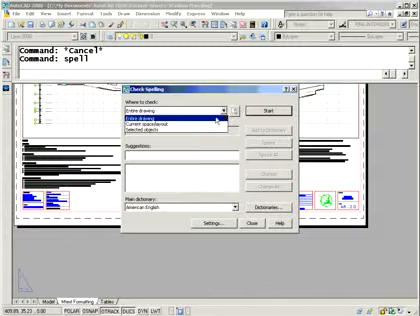
pyautogui.click(214, 130)
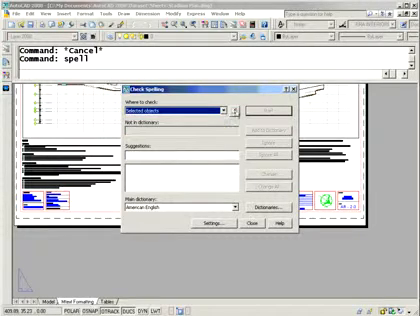
pyautogui.click(235, 110)
pyautogui.click(130, 150)
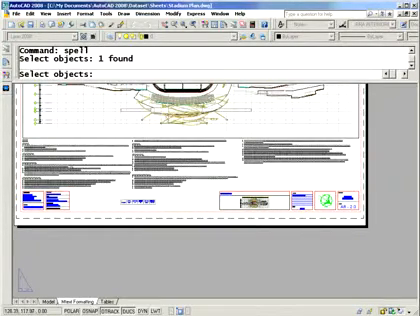
pyautogui.press('Return')
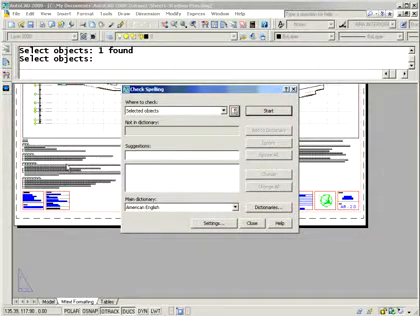
pyautogui.click(268, 110)
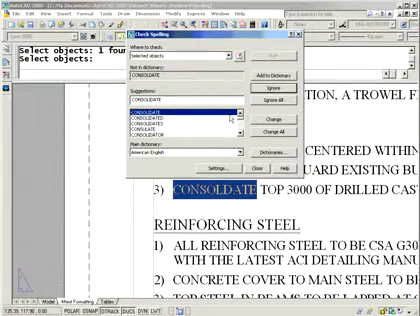
# Change CONSOLDATE to CONSOLIDATE and MECHANCIAL to MECHANICAL, then ignore MPa.
pyautogui.click(276, 118)
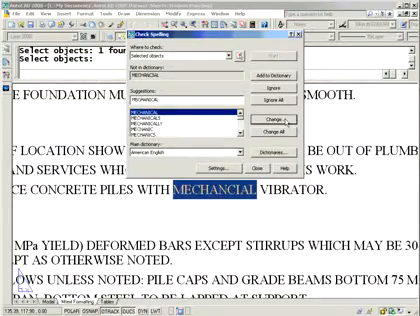
pyautogui.click(276, 118)
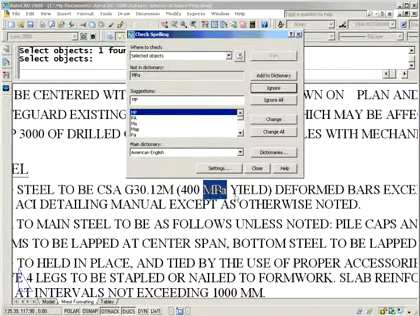
pyautogui.click(275, 82)
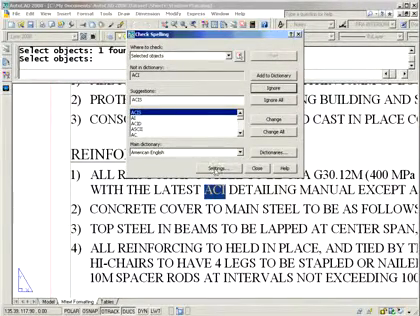
pyautogui.click(219, 167)
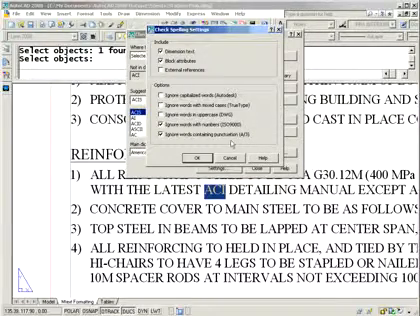
pyautogui.click(197, 158)
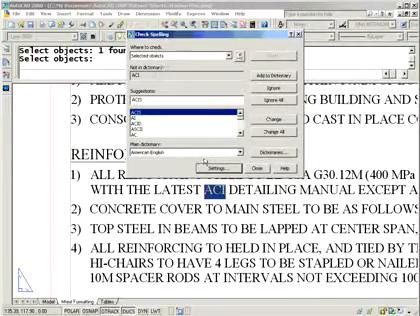